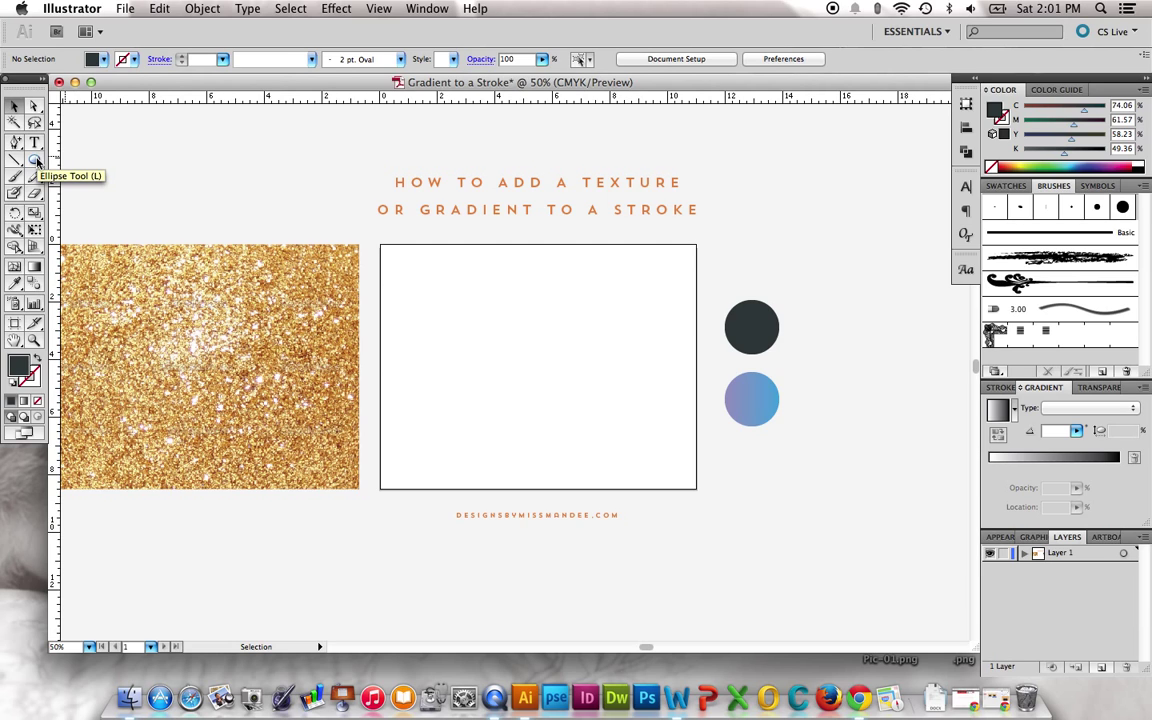
Draw a large dark circle with the Ellipse Tool inside the white rectangle and zoom in on it
click(36, 160)
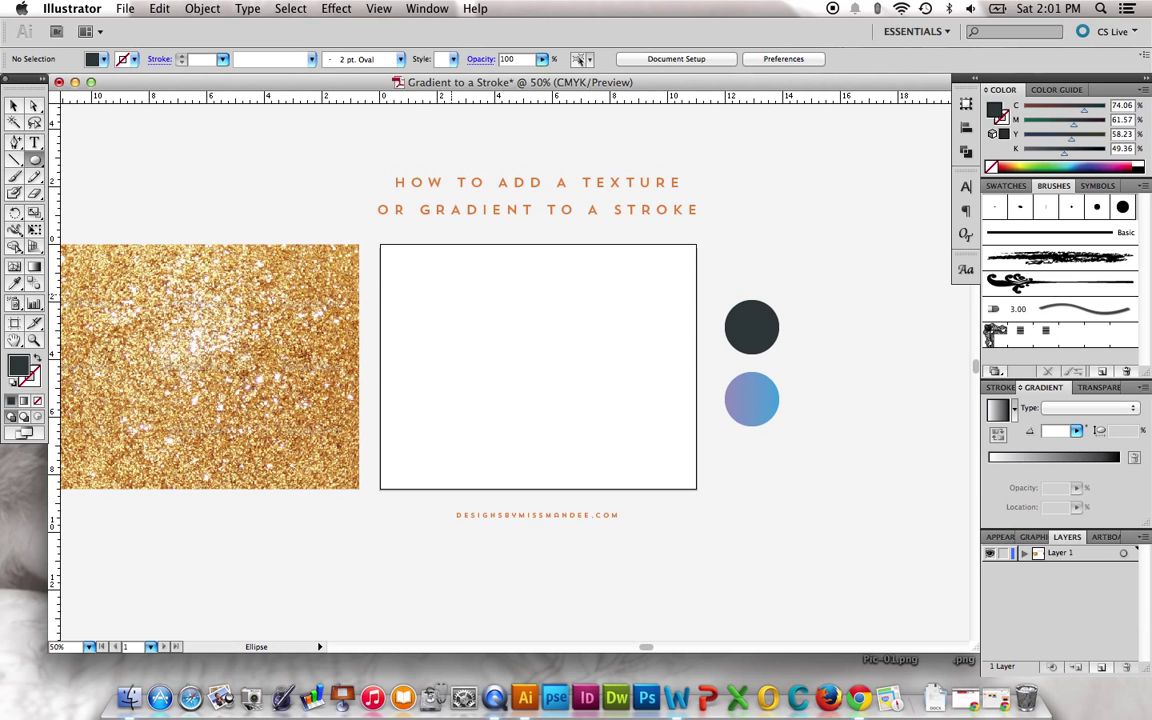
key(v)
drag(36, 160, 67, 163)
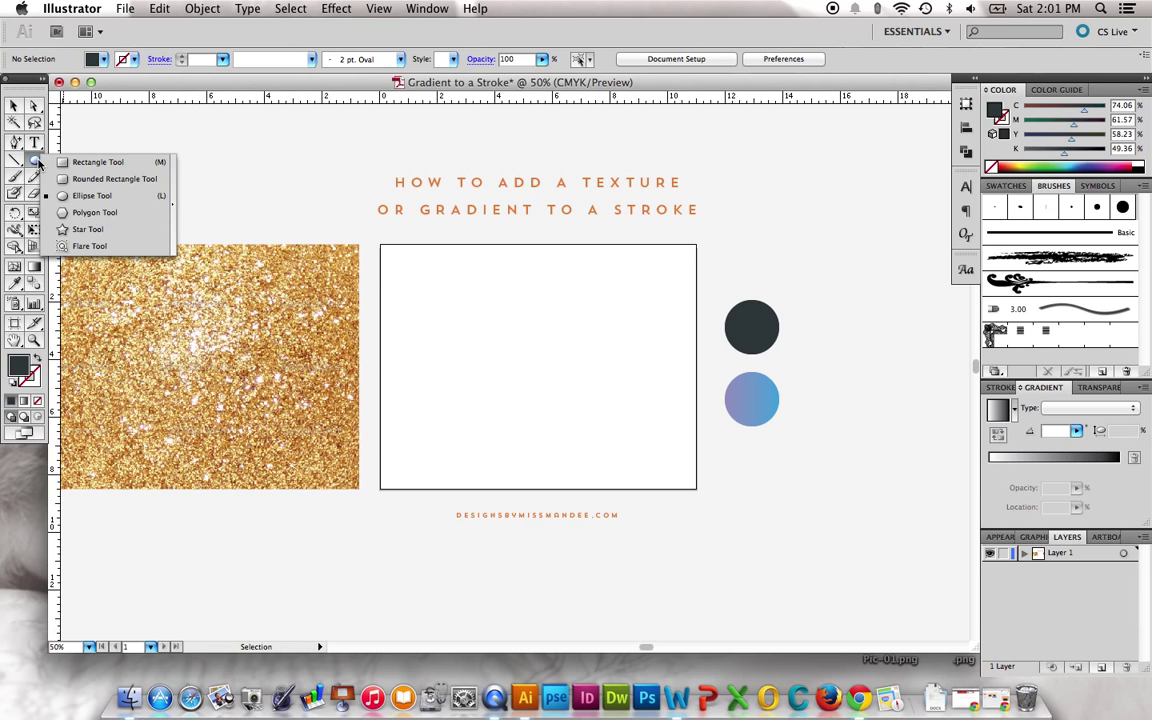
drag(400, 240, 650, 472)
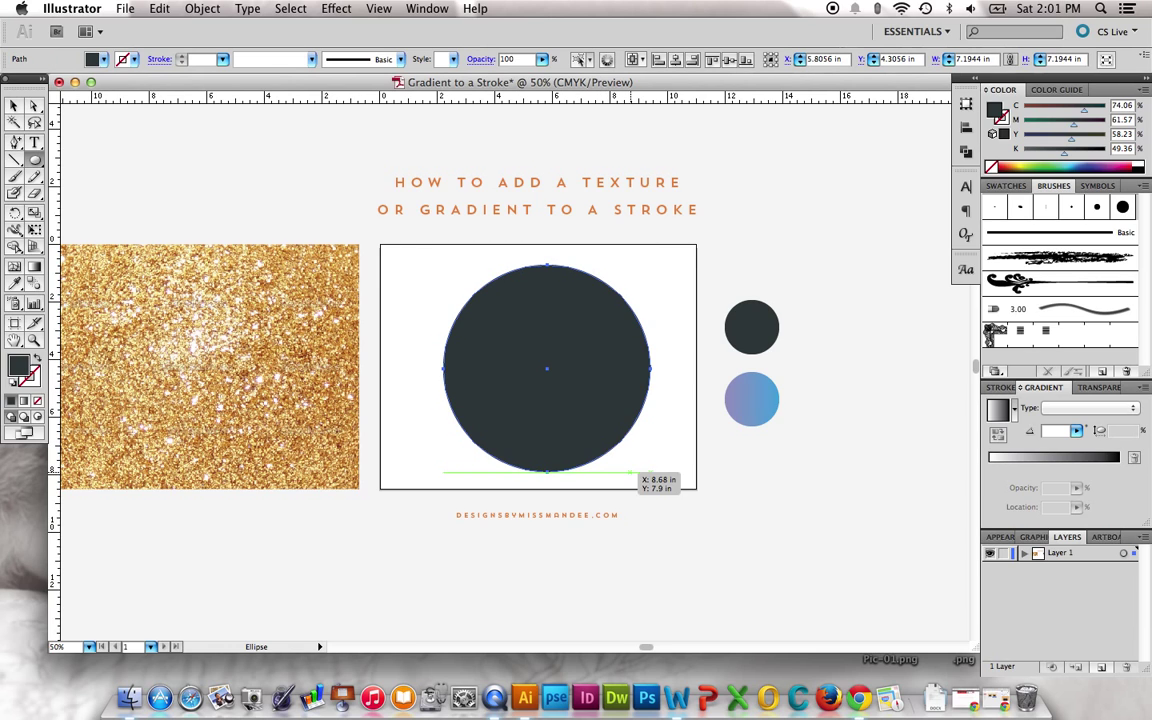
key(v)
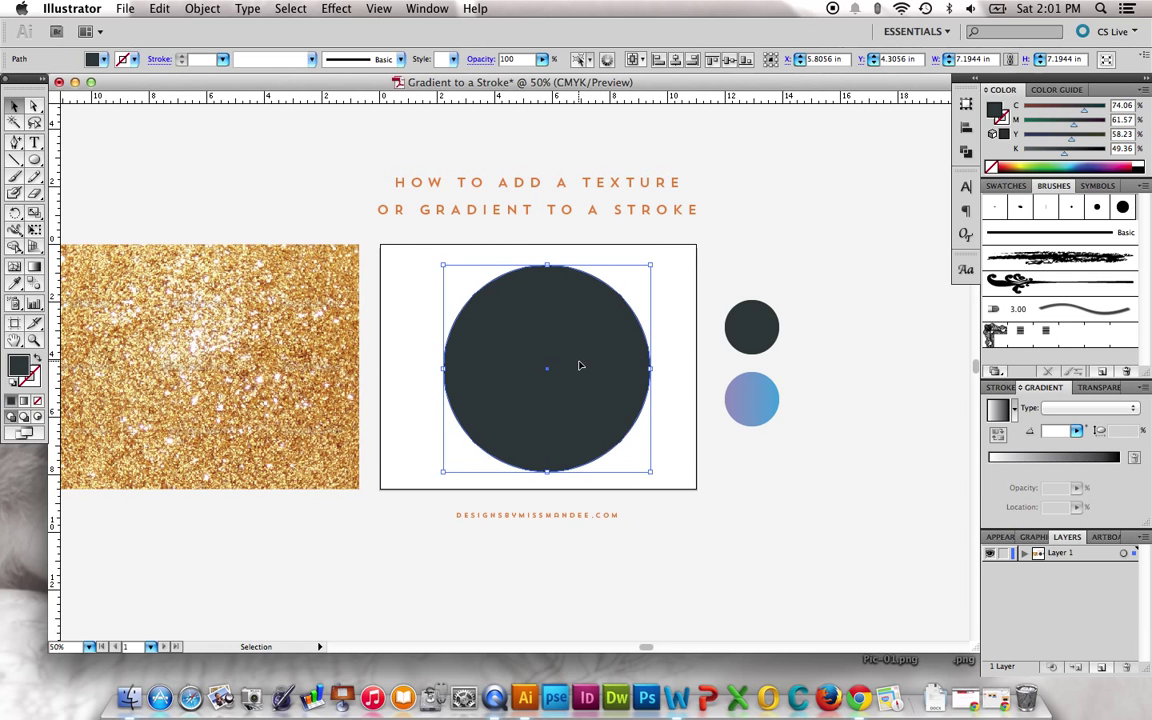
key(super+plus)
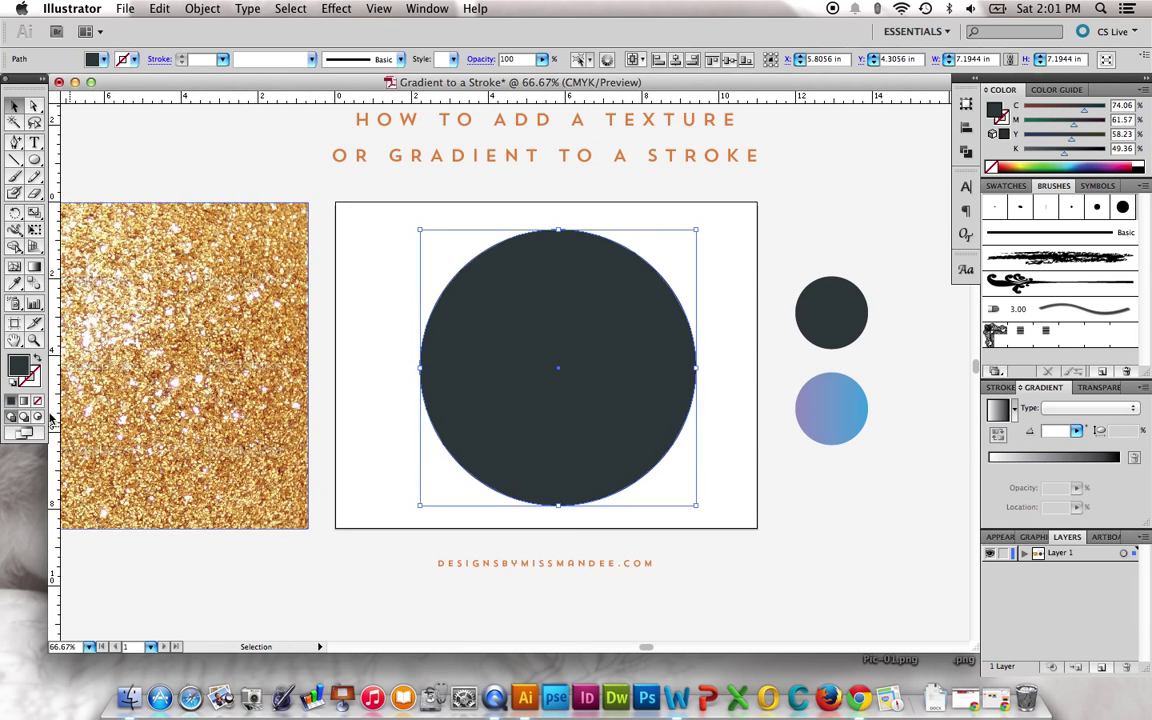
Swap the circle's fill to its stroke and set the stroke weight to 16 pt
click(41, 362)
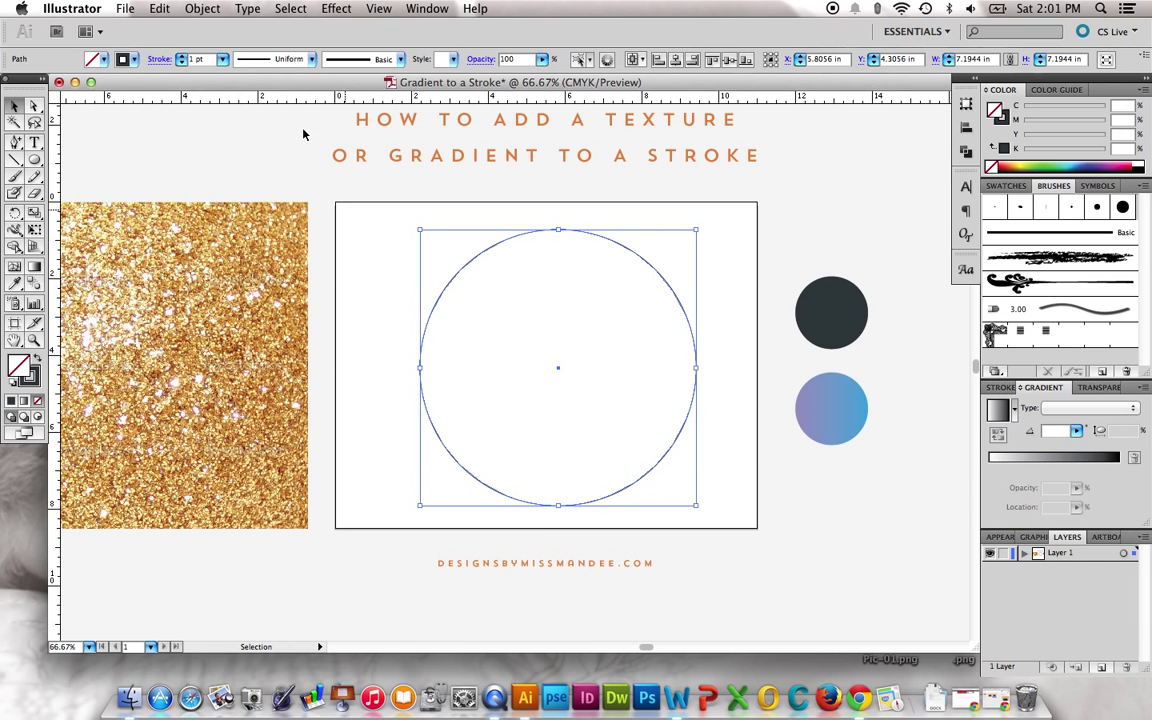
click(222, 59)
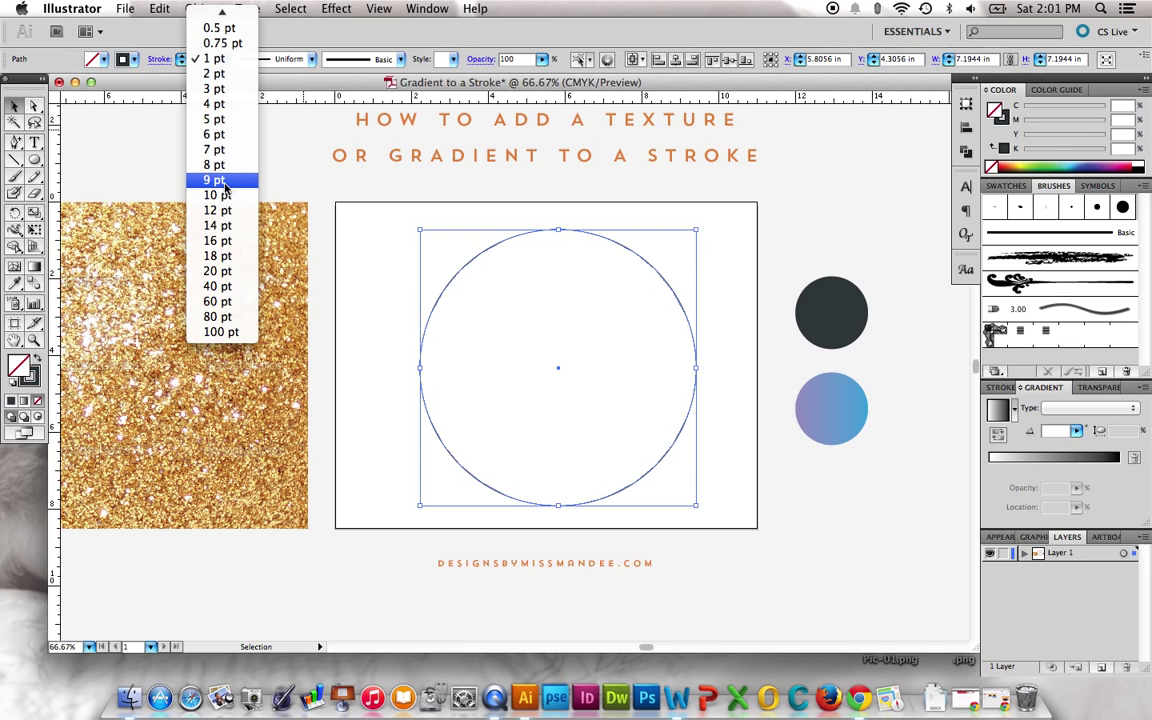
click(217, 240)
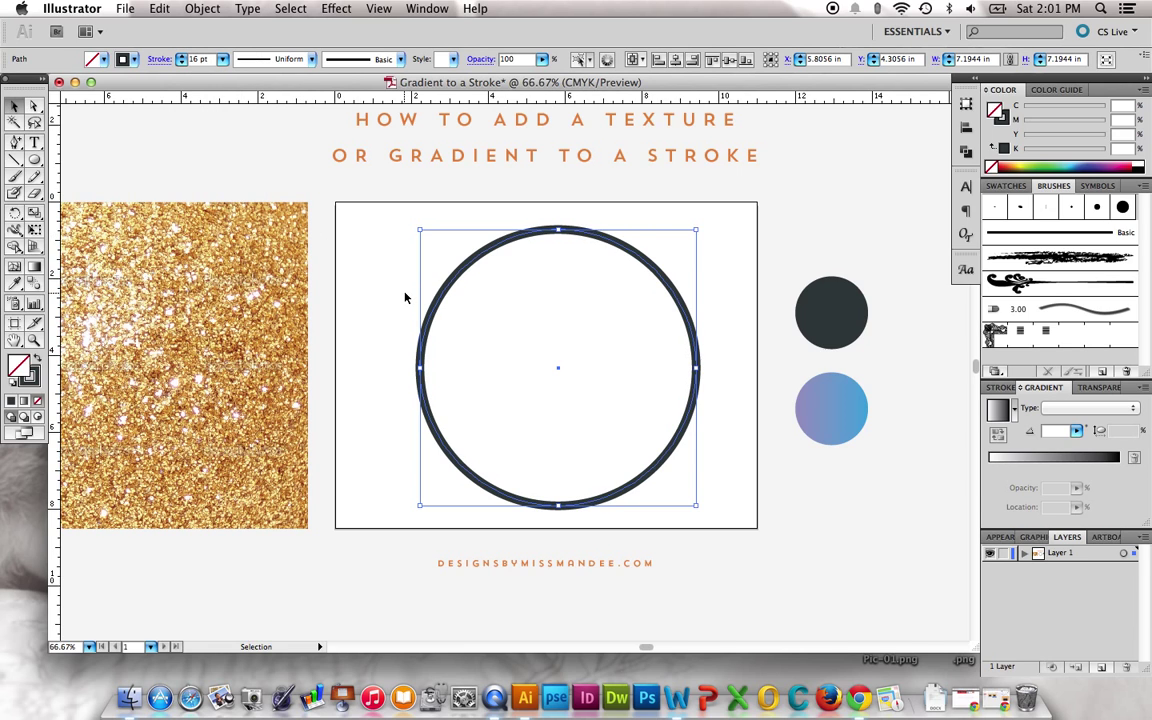
click(364, 270)
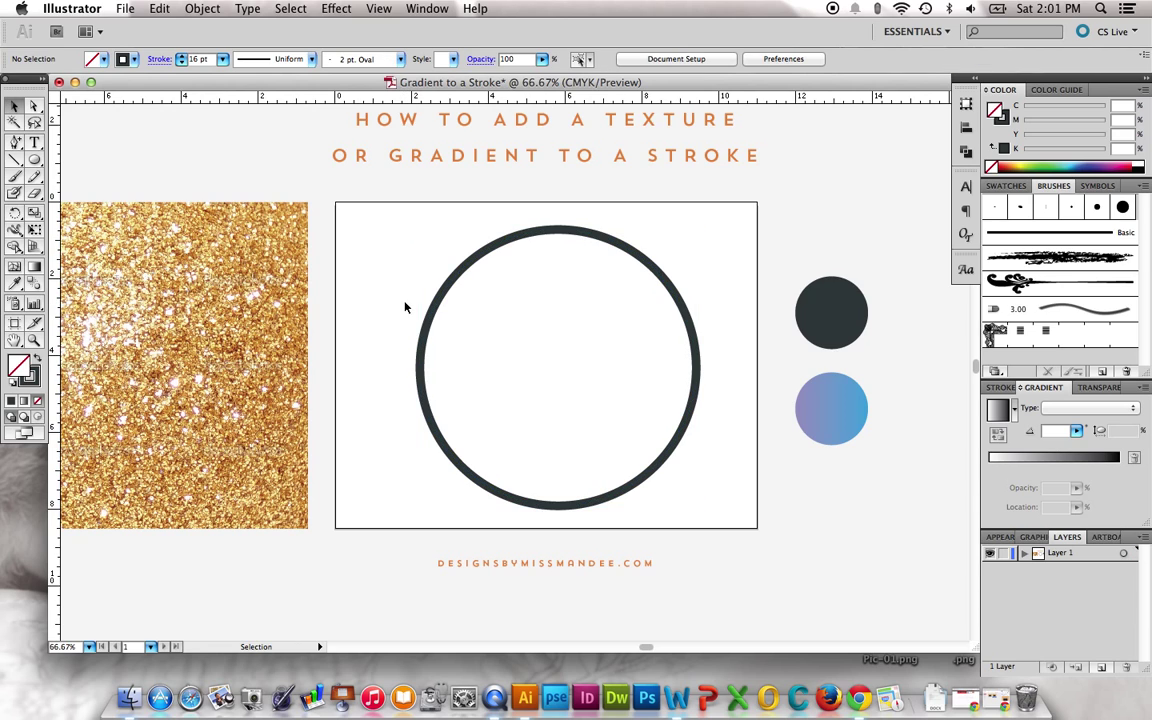
click(465, 278)
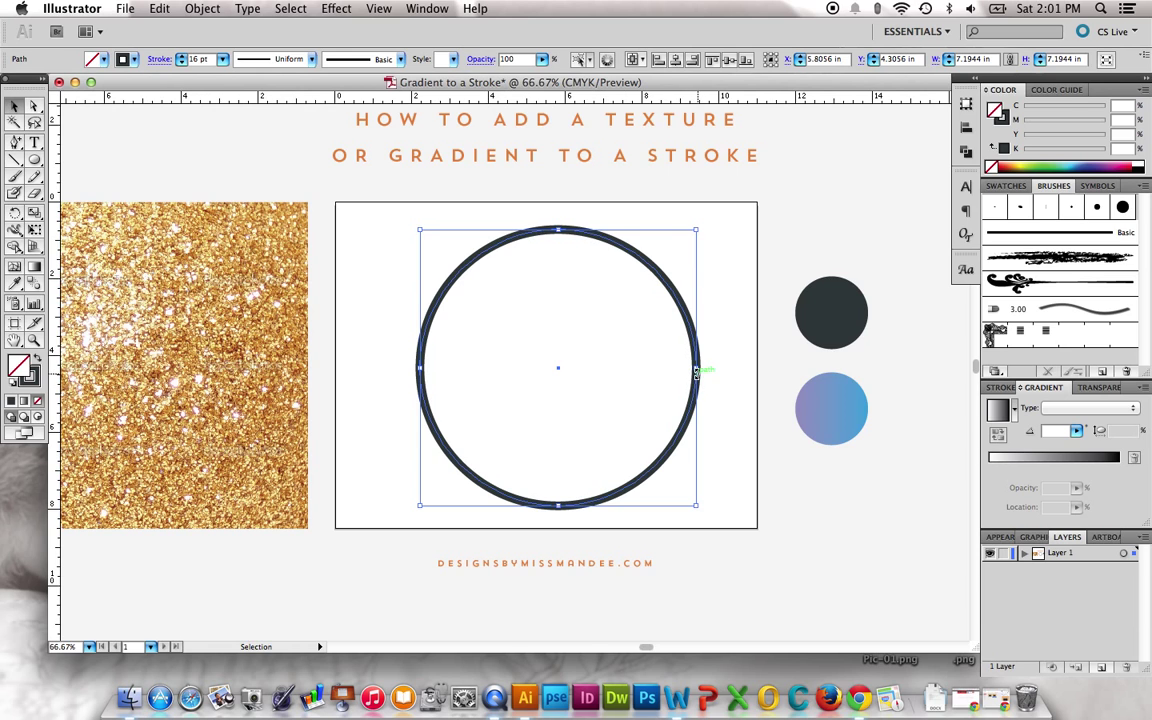
drag(698, 371, 522, 380)
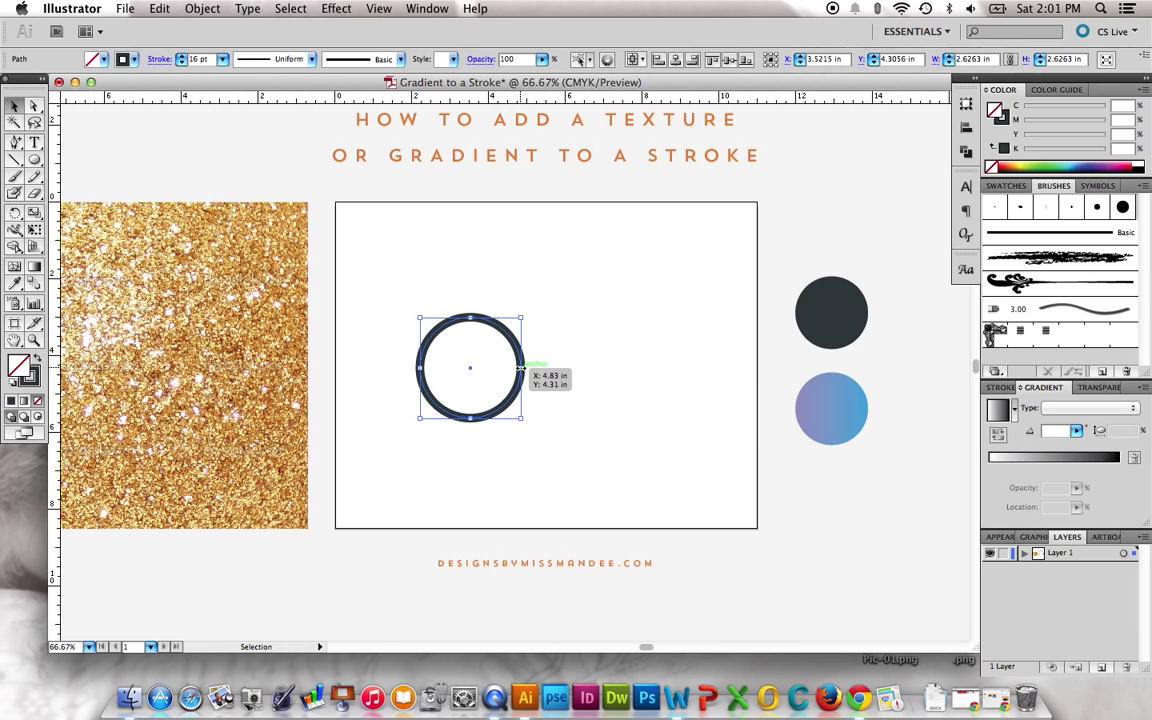
mouse_move(522, 369)
mouse_down()
mouse_move(686, 400)
mouse_move(692, 372)
mouse_up()
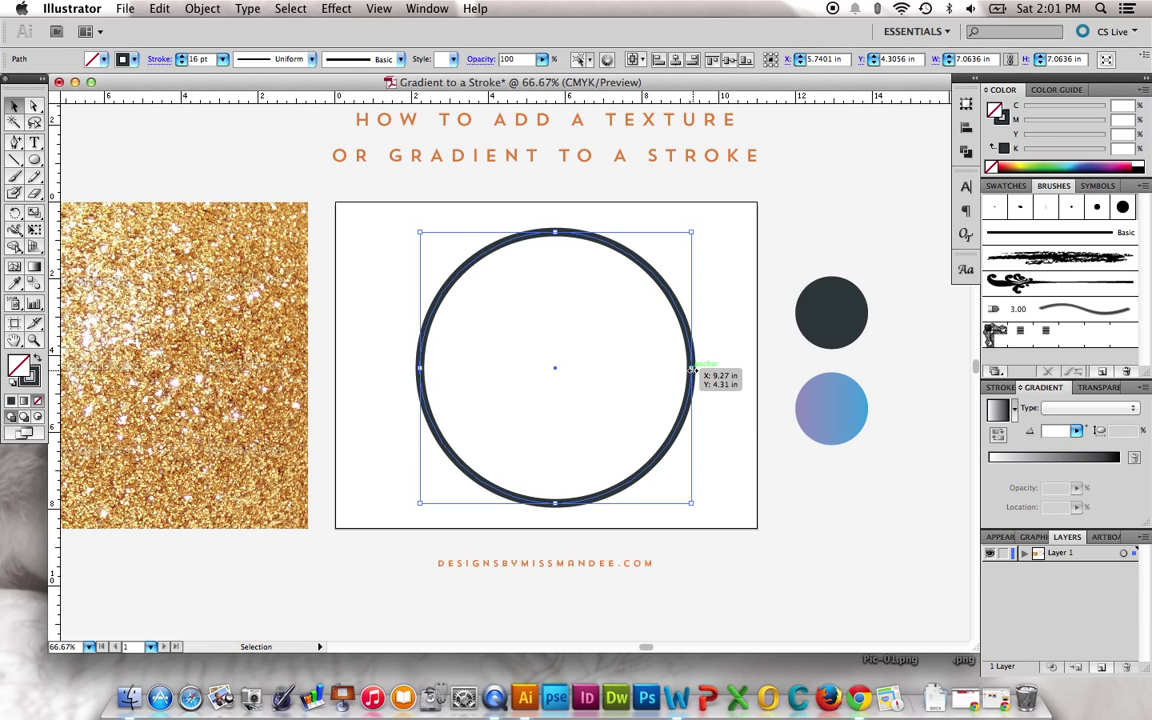
key(super+z)
mouse_move(580, 369)
mouse_down()
mouse_move(686, 385)
mouse_move(698, 372)
mouse_up()
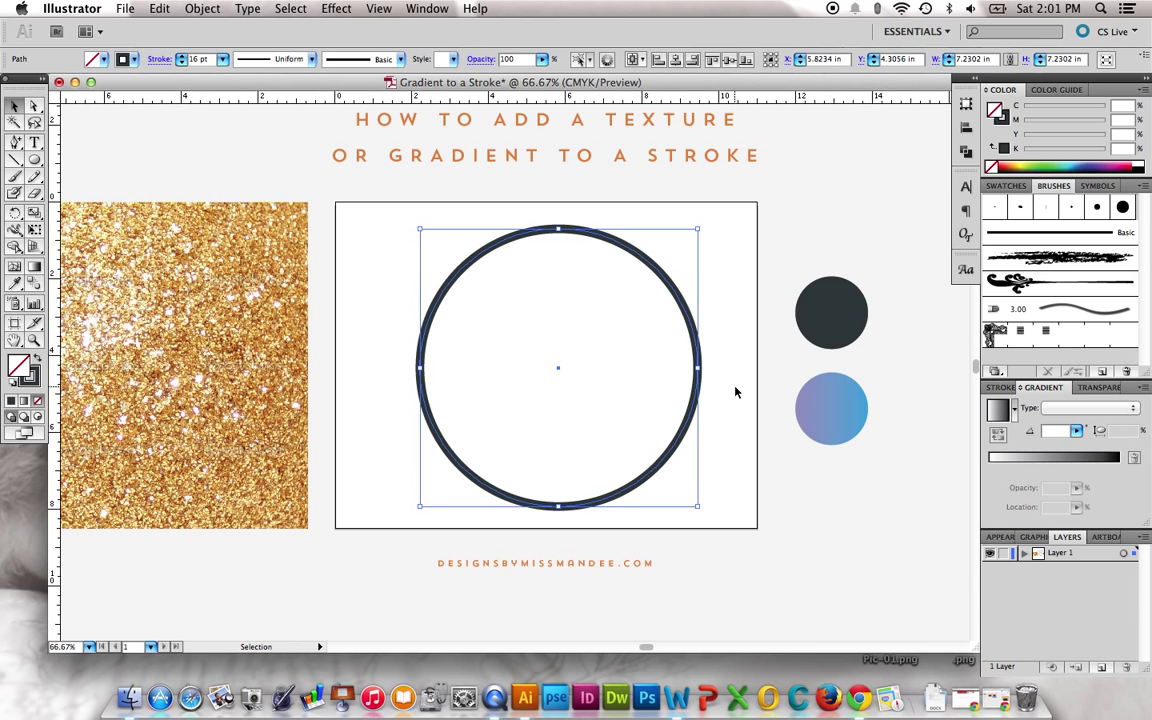
click(735, 392)
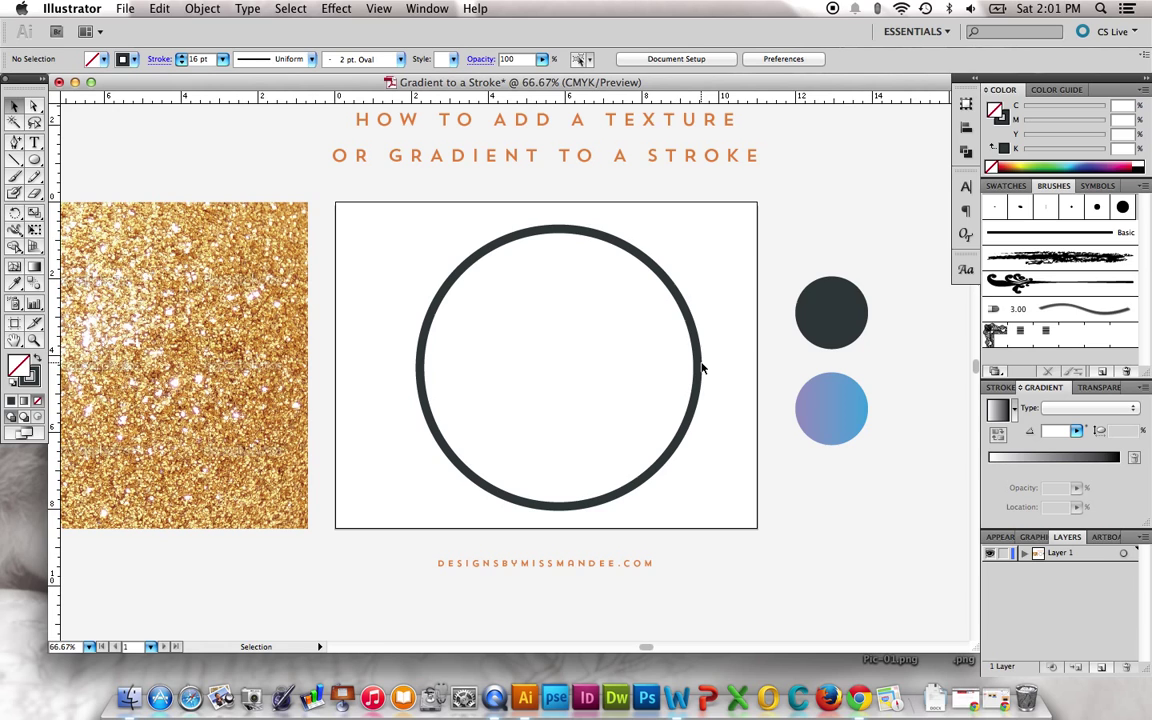
click(700, 362)
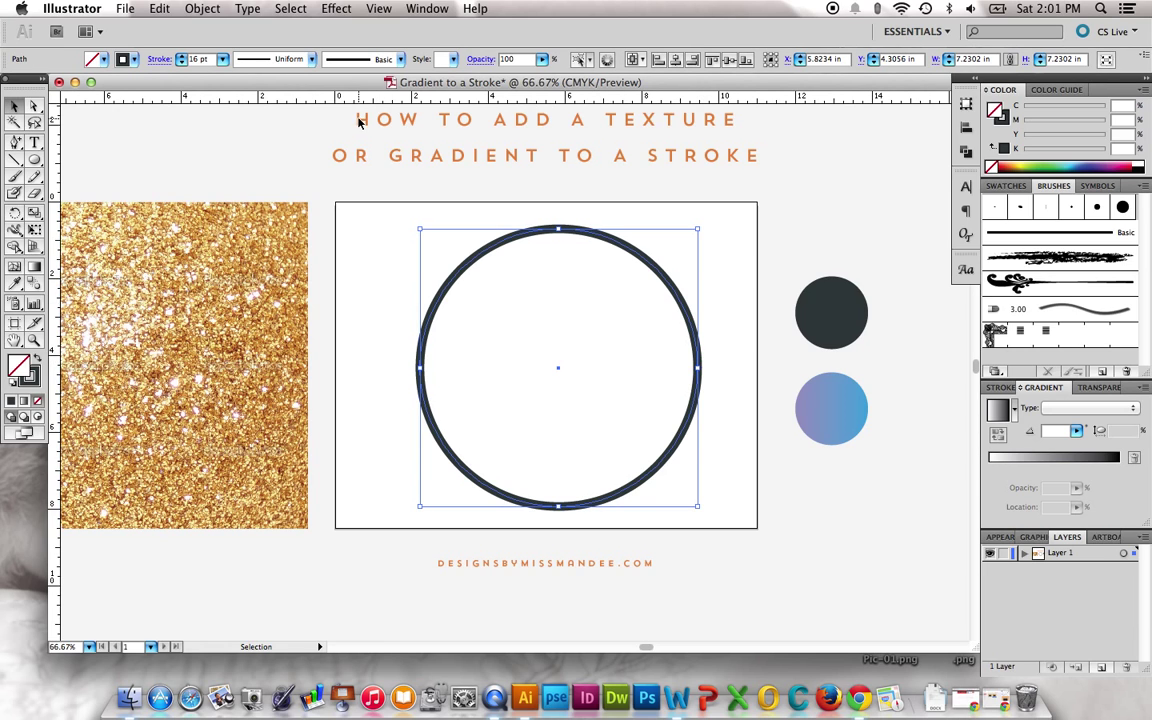
Apply Object > Path > Outline Stroke so the 16 pt ring becomes a filled compound path
click(203, 8)
mouse_move(206, 309)
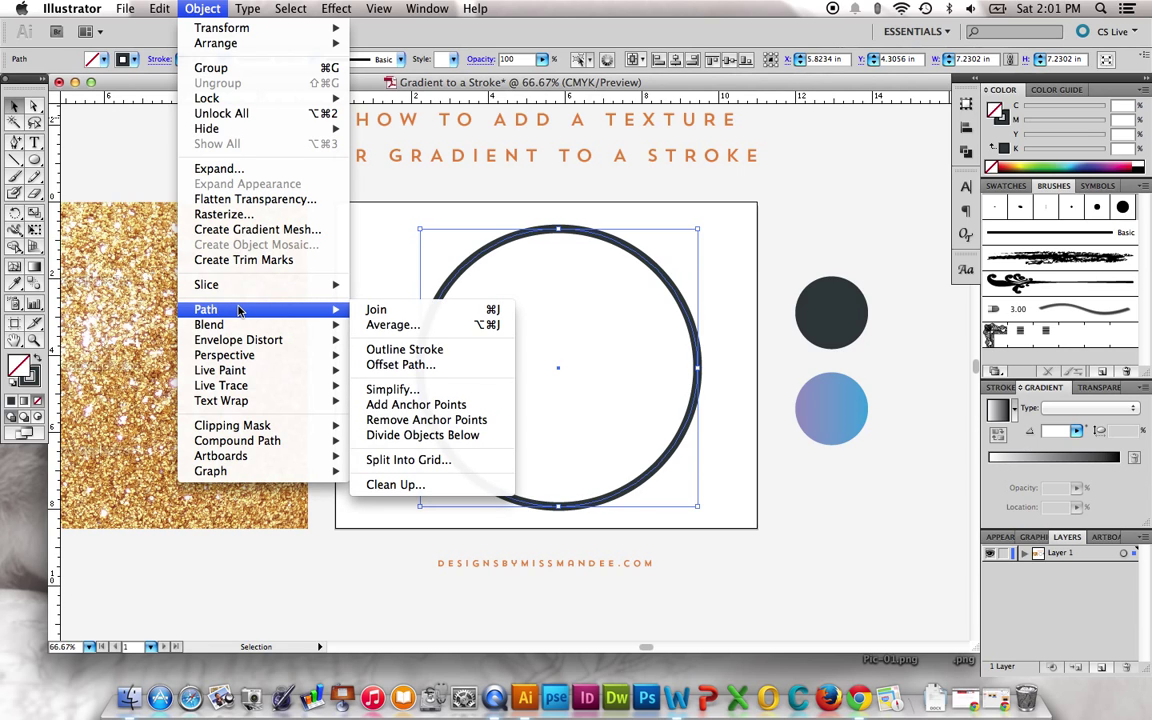
click(405, 349)
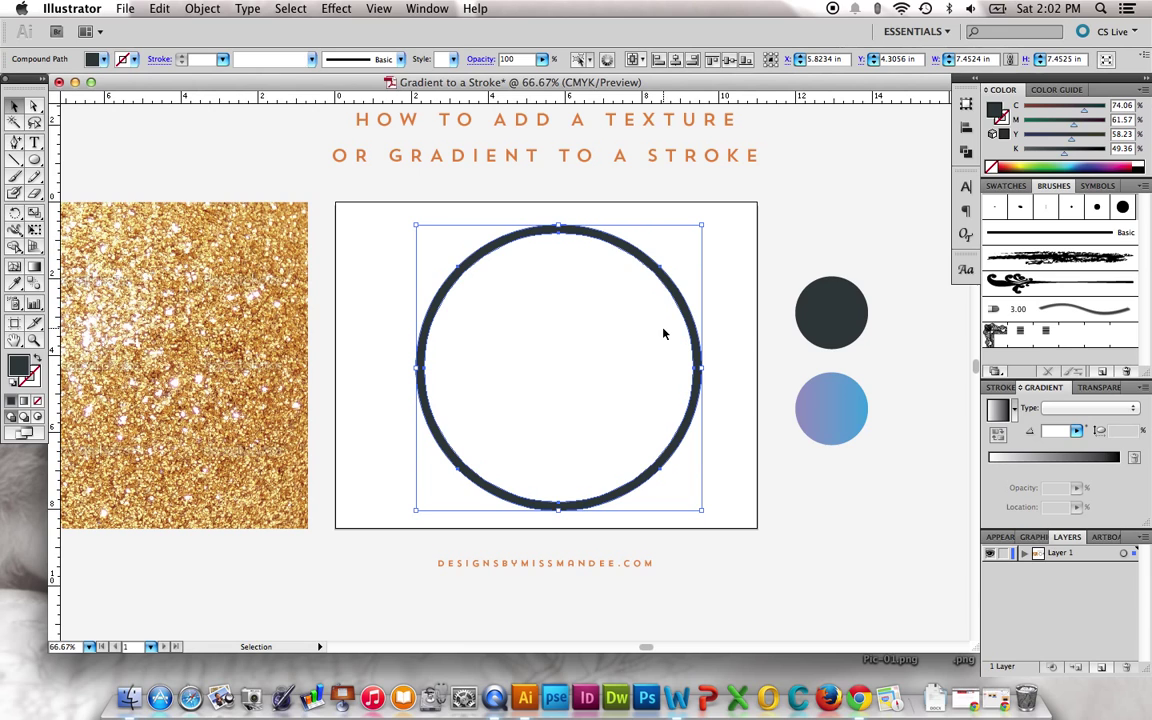
Sample the small circle's blue-purple gradient onto the ring with the Eyedropper, then deselect
key(i)
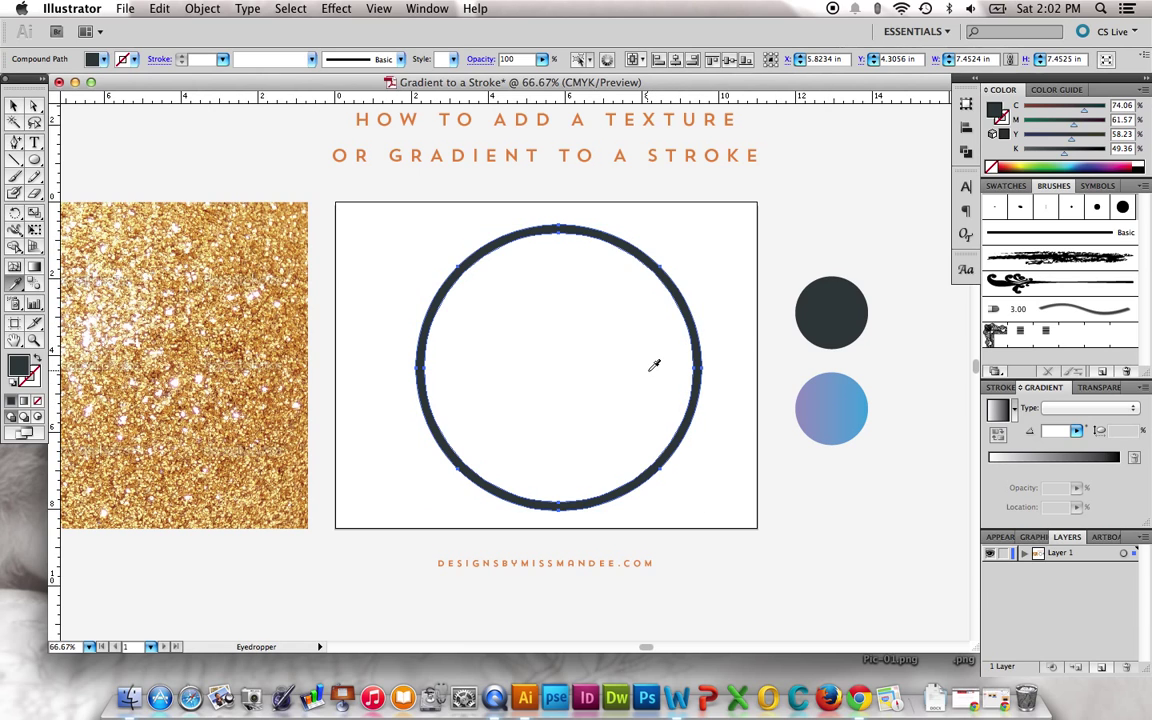
click(845, 393)
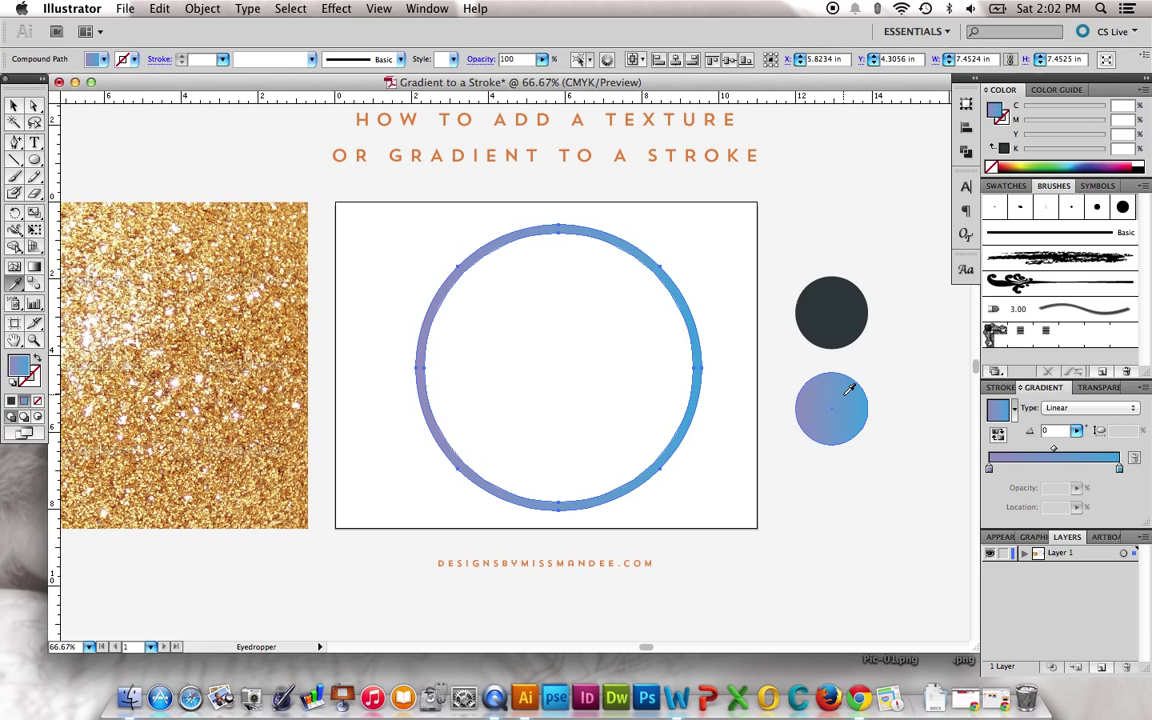
click(14, 105)
click(650, 215)
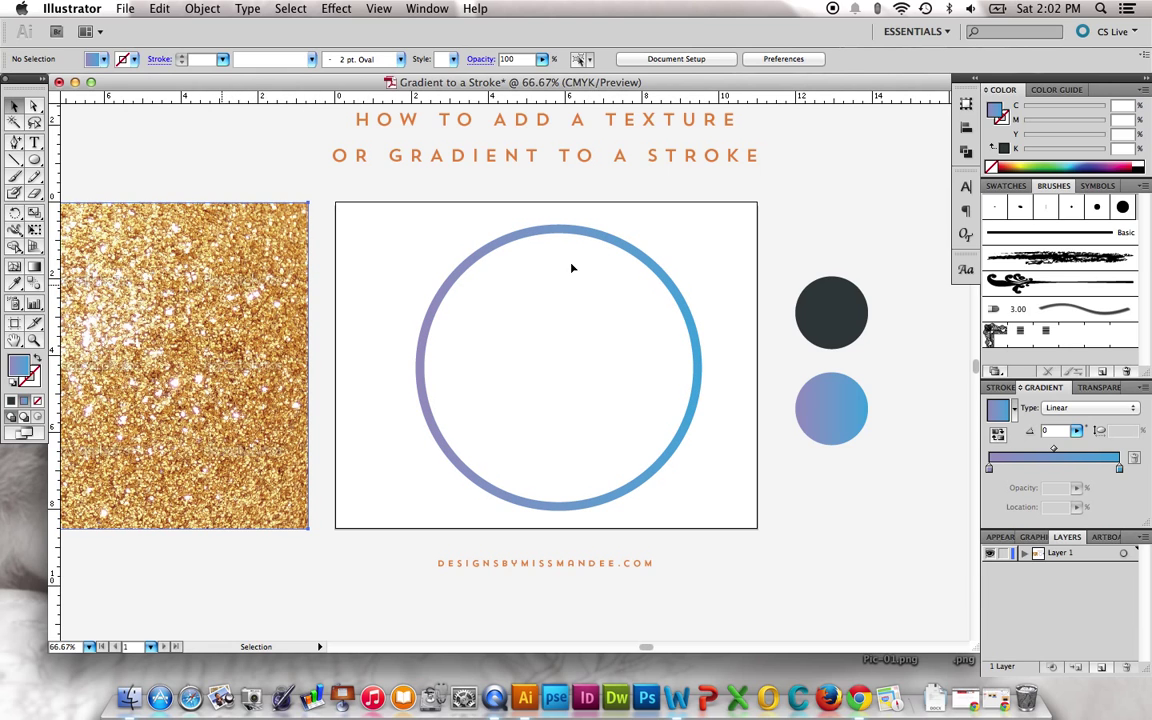
Drag the glitter image over the white rectangle and select it together with the ring
click(240, 290)
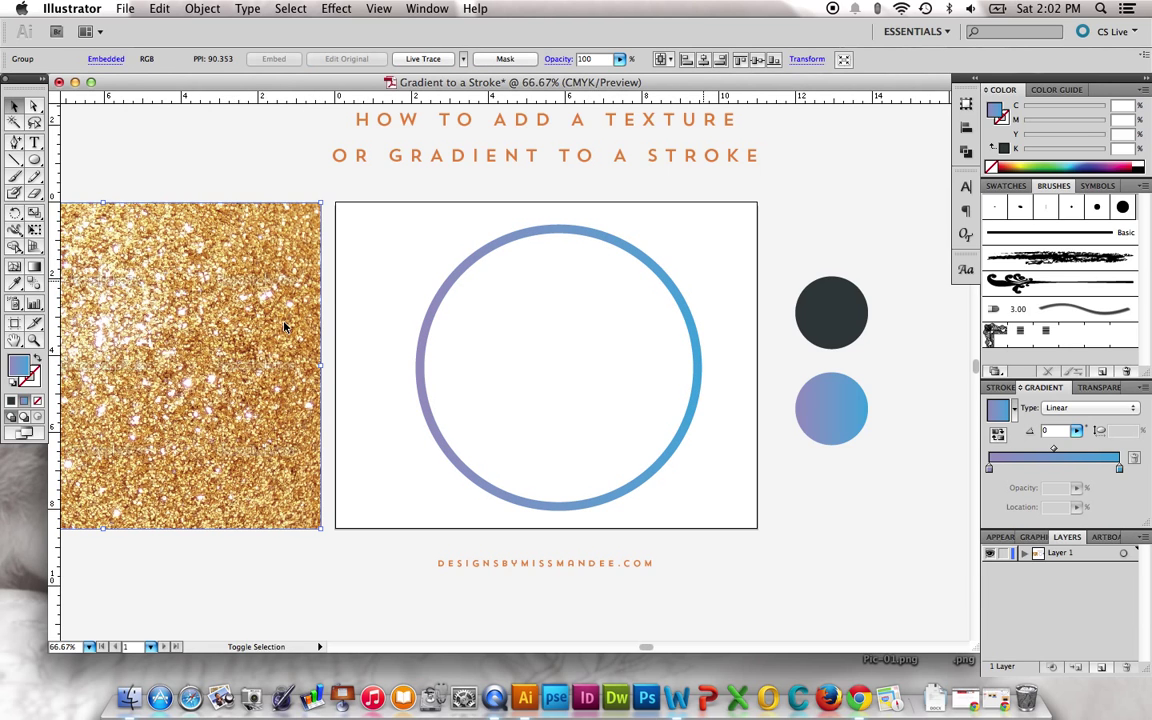
mouse_move(237, 289)
mouse_down()
mouse_move(552, 334)
mouse_move(697, 341)
mouse_up()
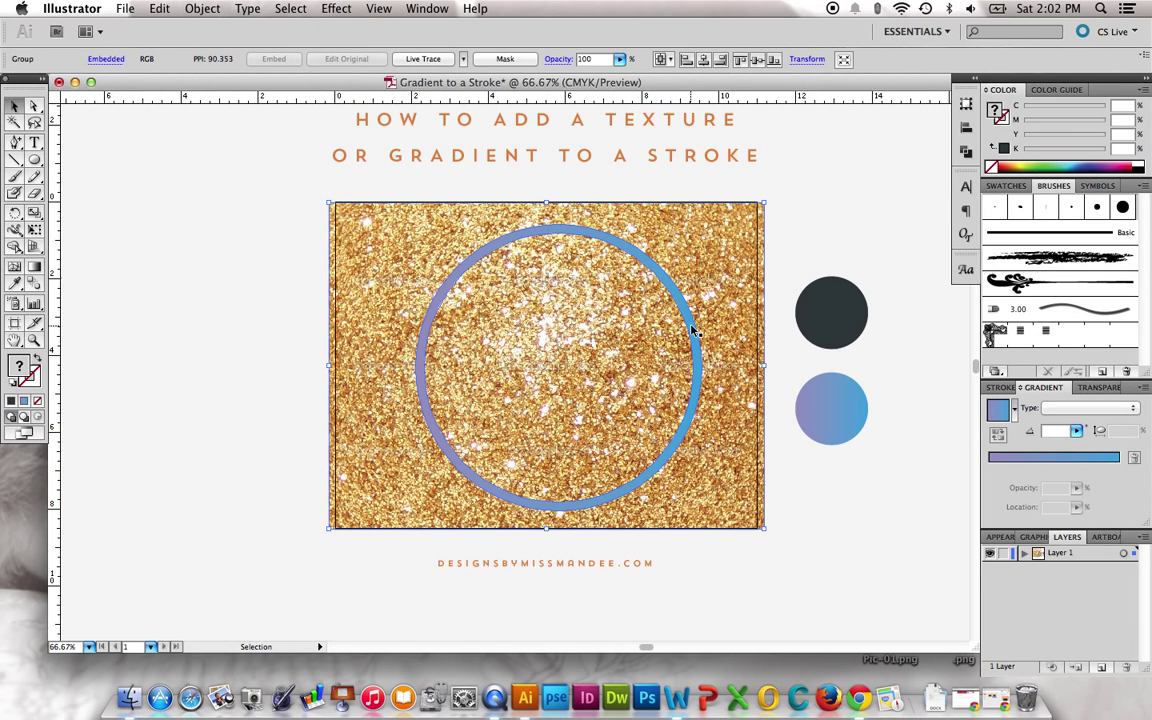
shift+click(695, 330)
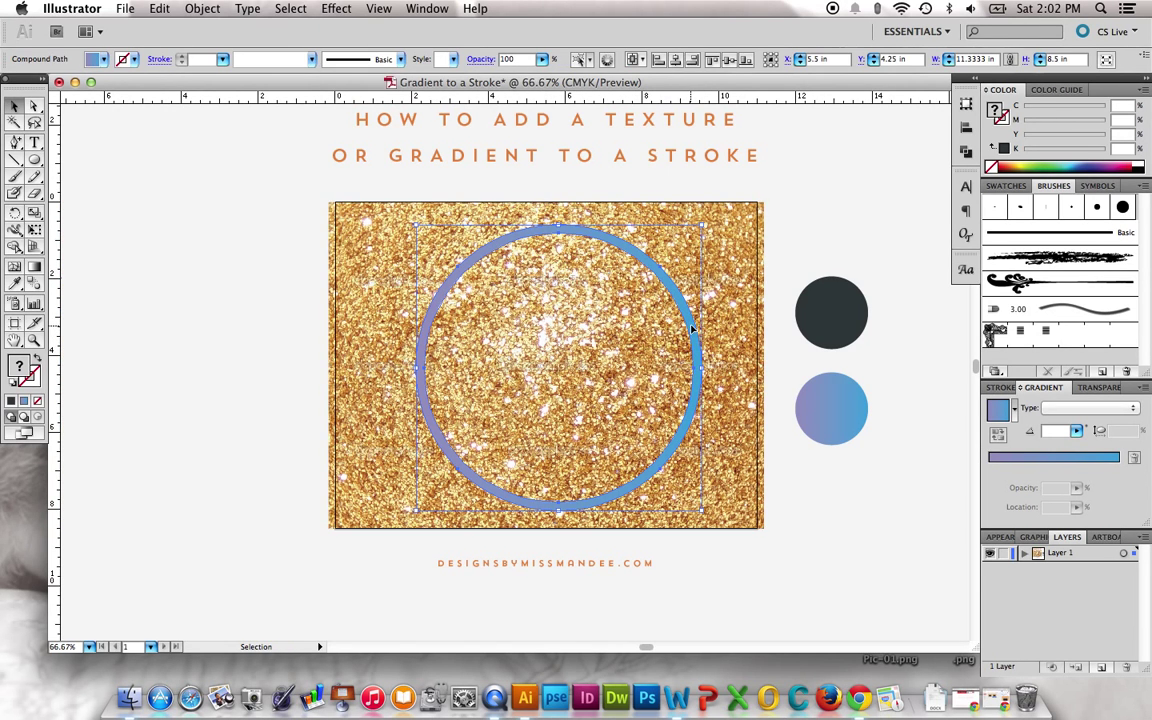
shift+click(735, 288)
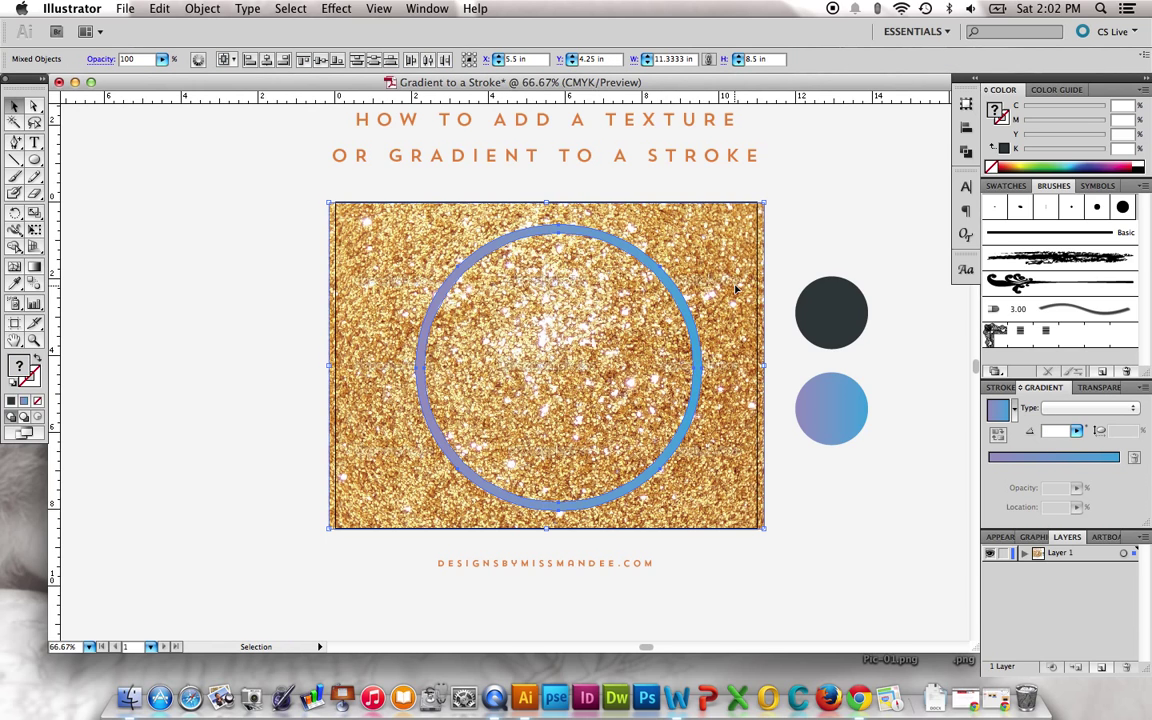
Make a clipping mask of the ring over the glitter image via Object > Clipping Mask > Make
click(202, 9)
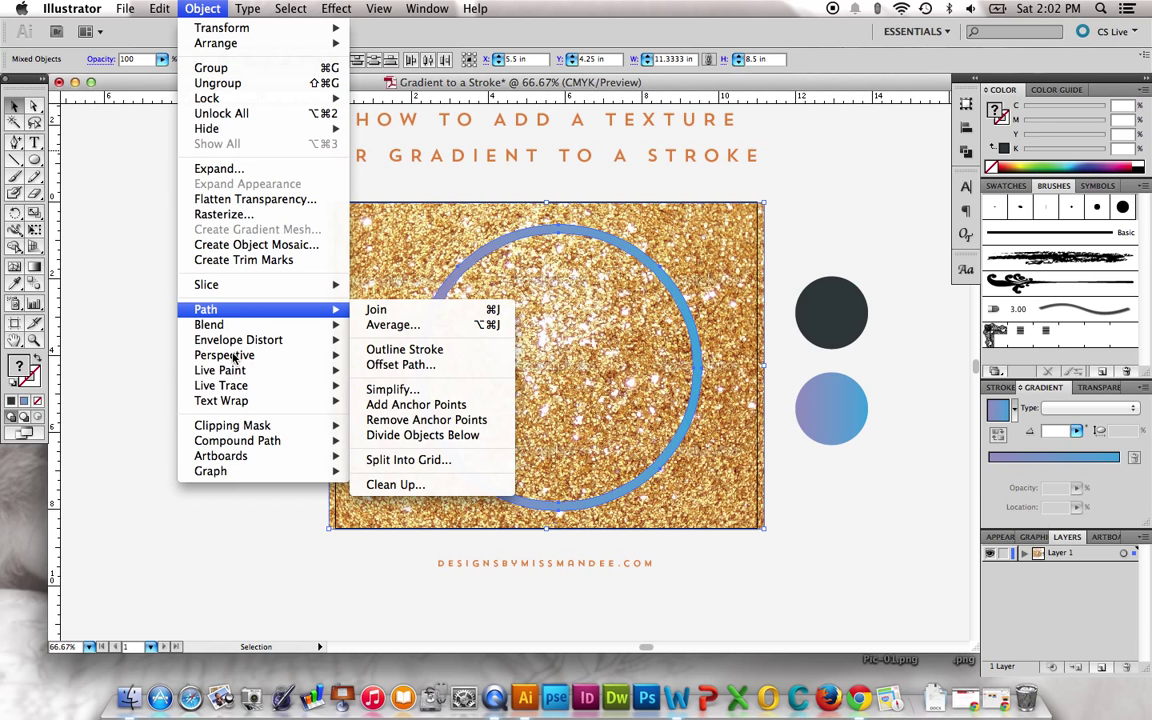
mouse_move(232, 425)
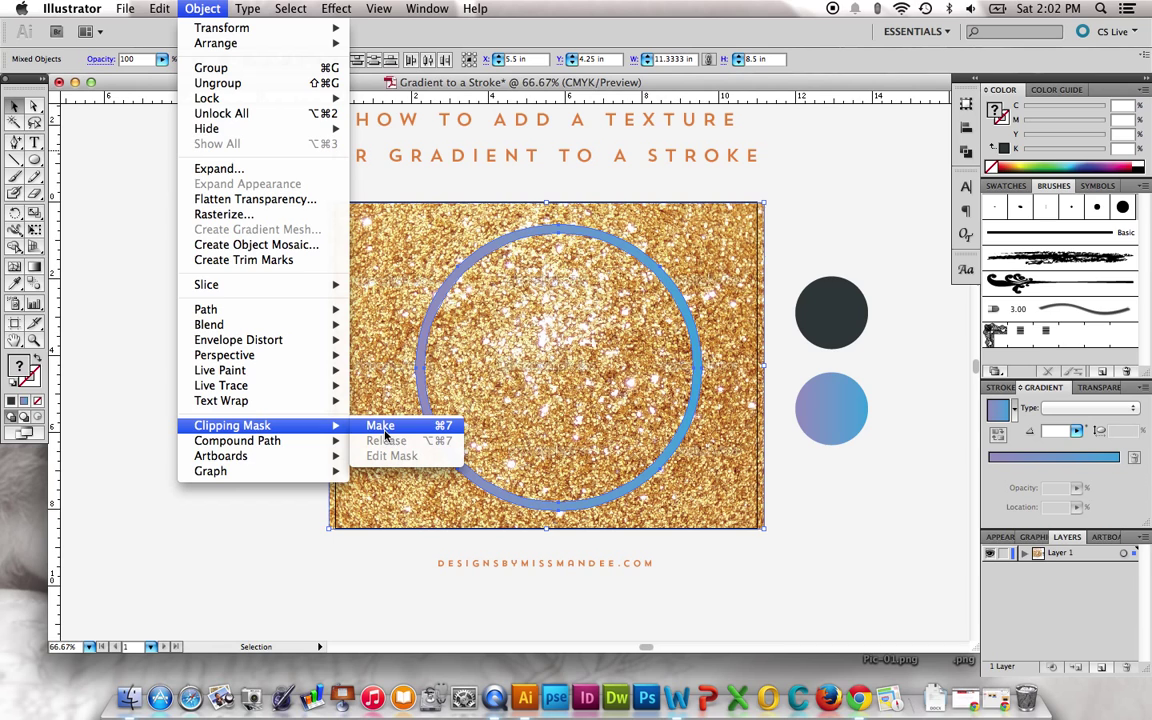
click(383, 430)
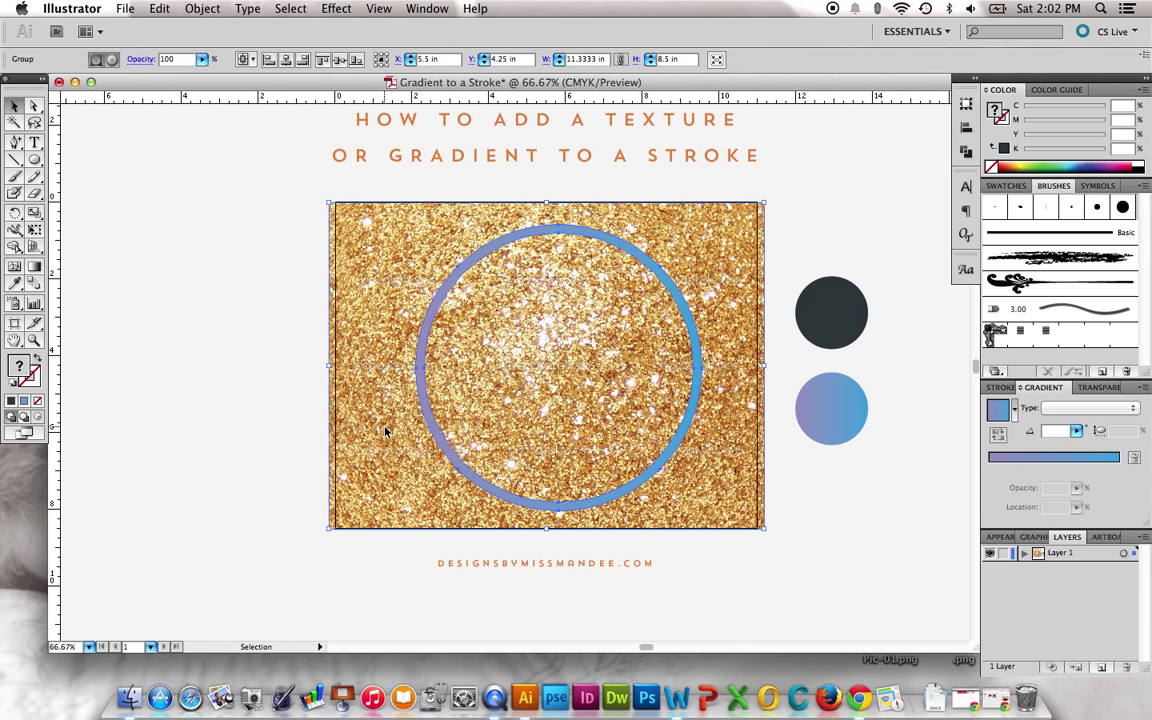